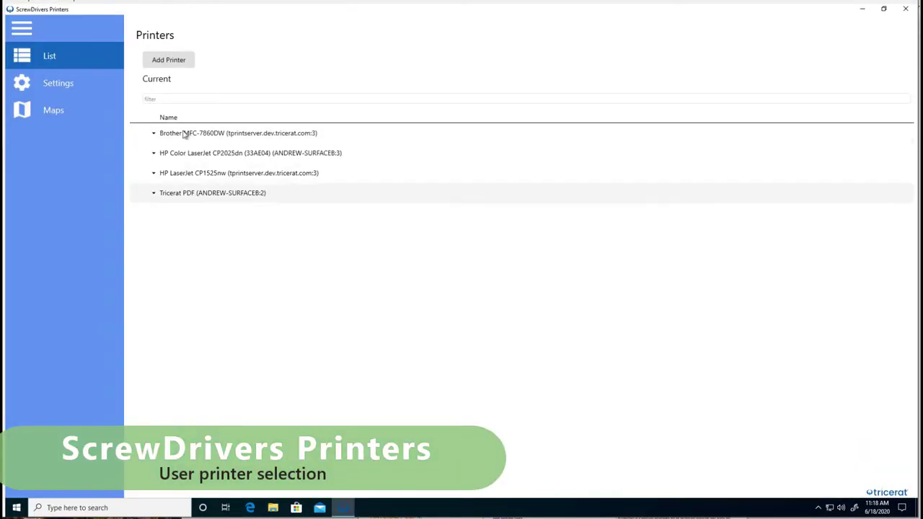
Add the conference-room Ricoh from the Office-Floor-Plan map, confirm it in the printer list, and close
click(54, 112)
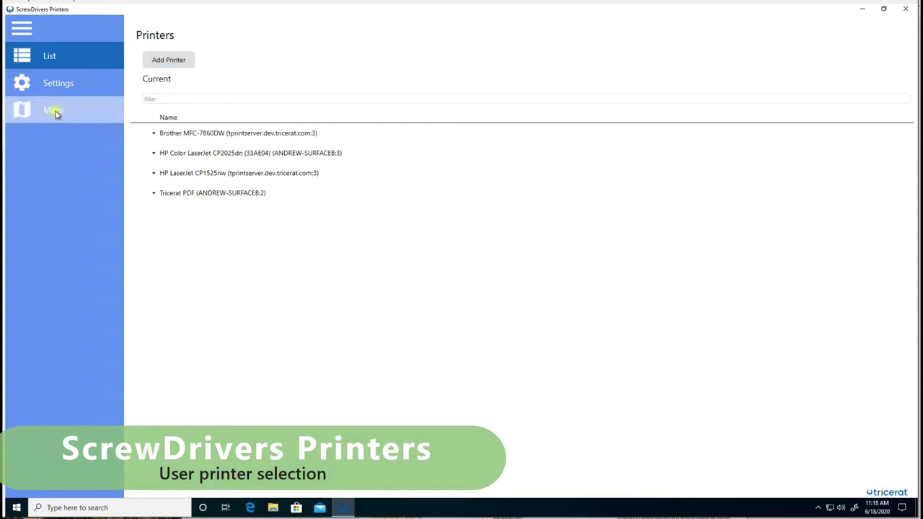
click(58, 152)
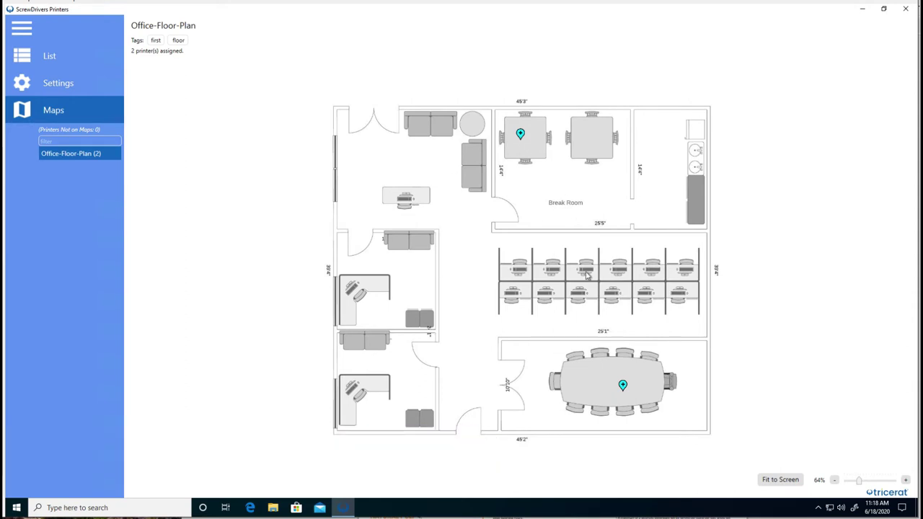
click(623, 386)
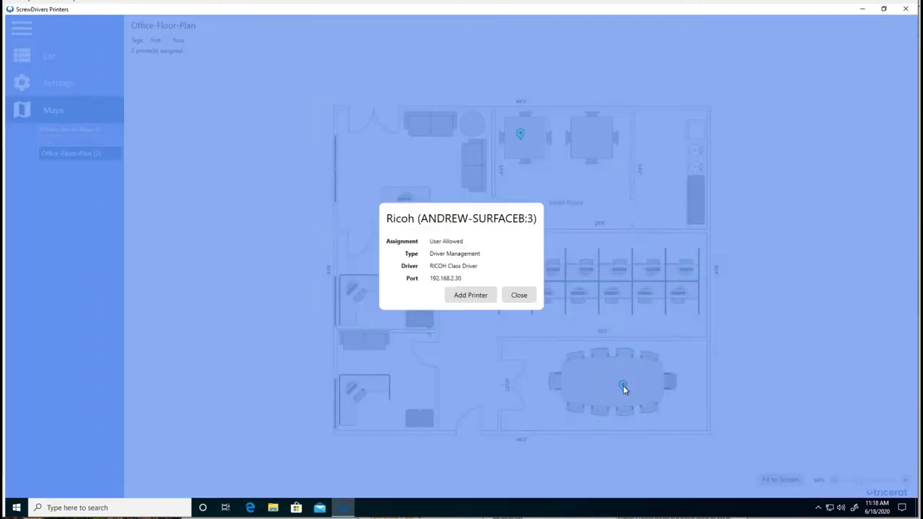
click(478, 295)
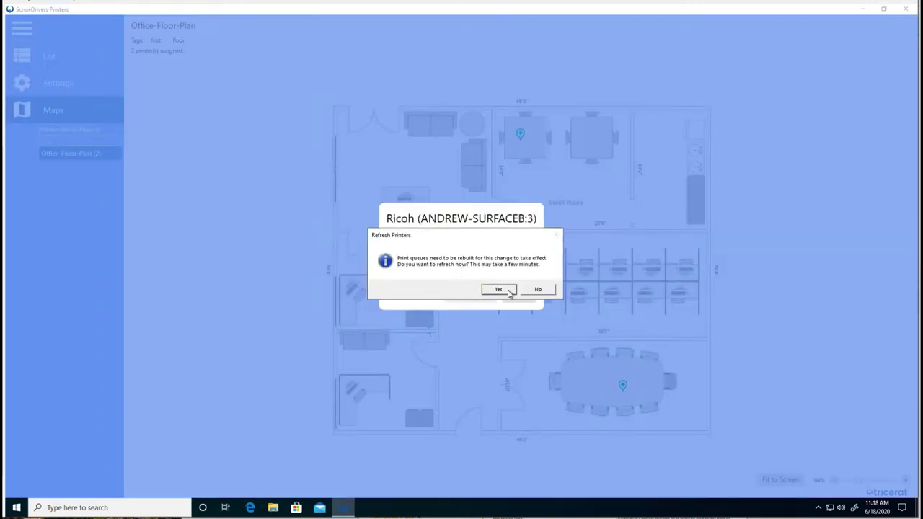
click(499, 290)
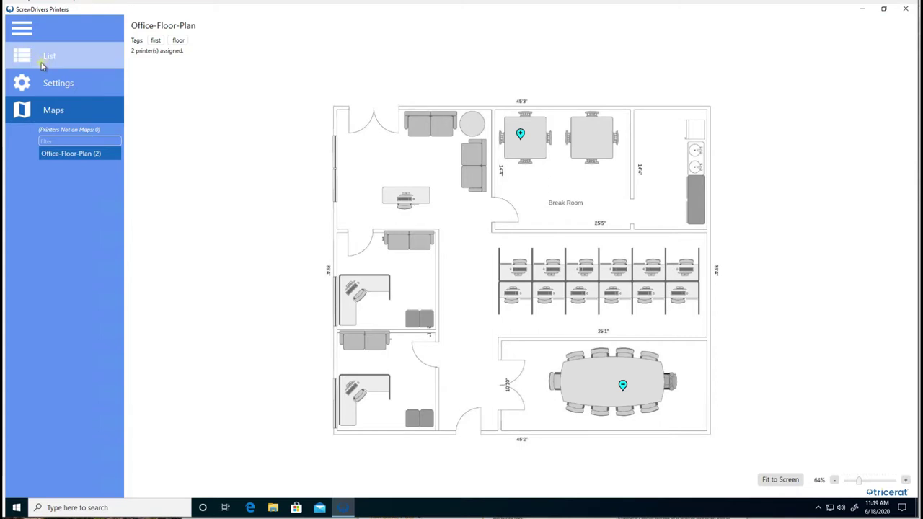
click(41, 64)
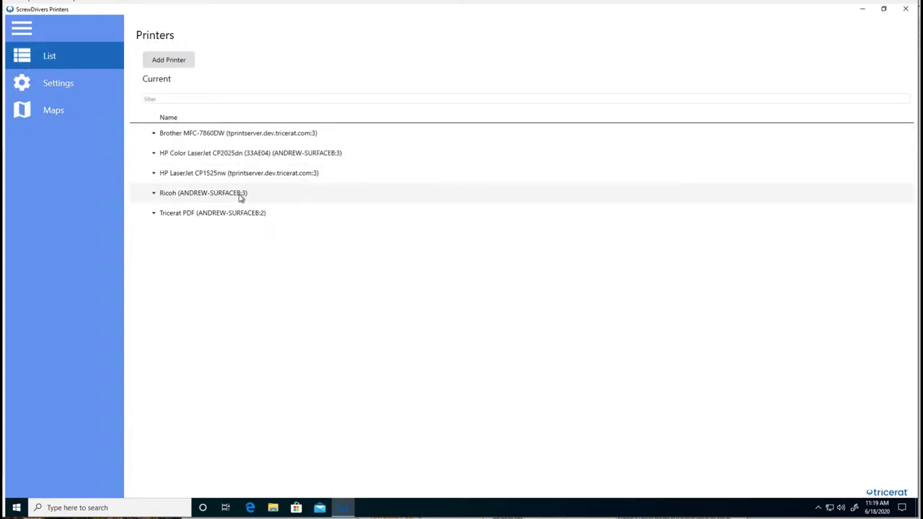
click(906, 9)
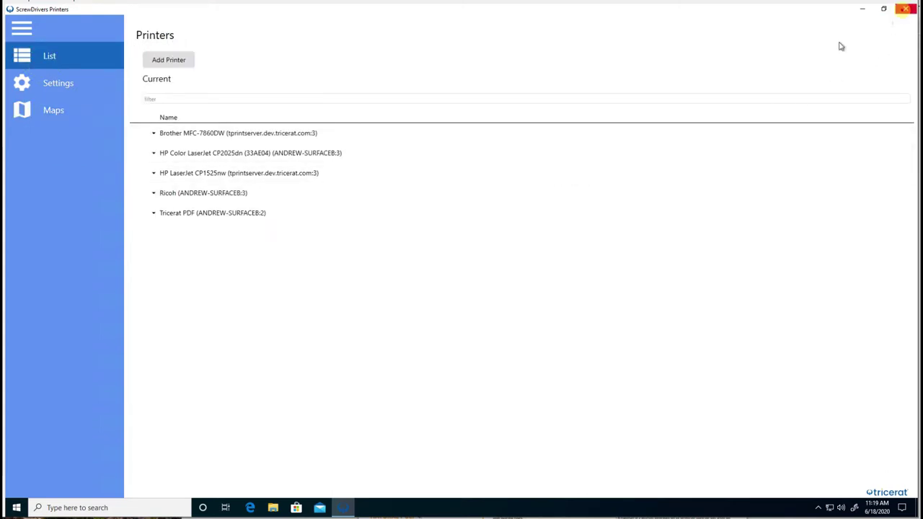
Launch WordPad, check that Ricoh appears in the Print dialog's printer list, and cancel
click(15, 507)
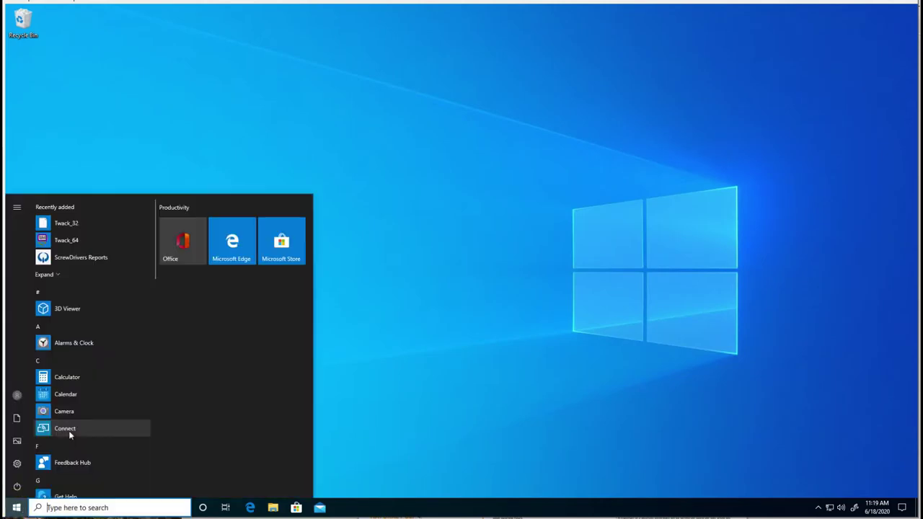
text(wordpad)
key(Return)
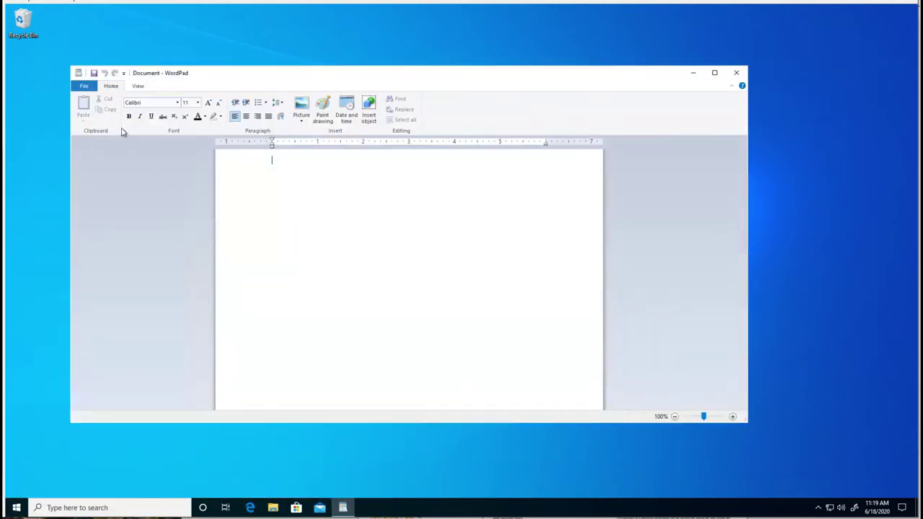
click(83, 85)
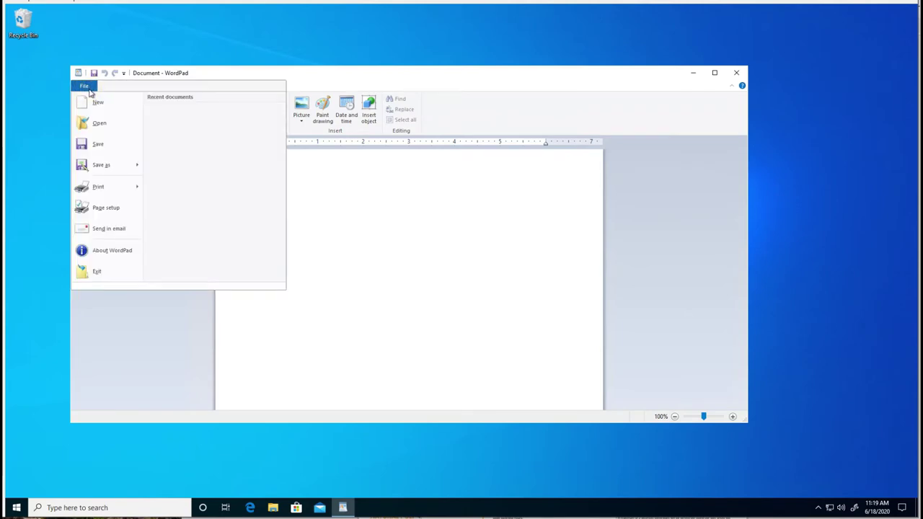
click(110, 193)
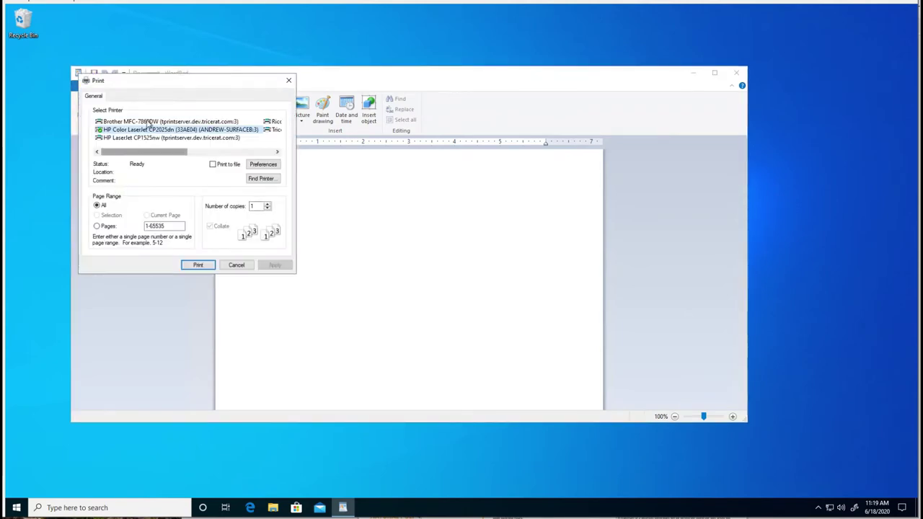
drag(147, 154, 115, 156)
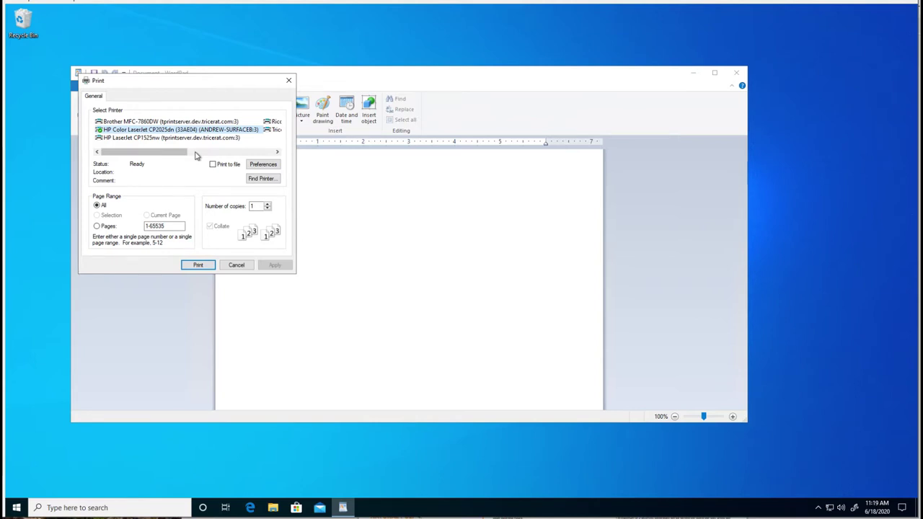
click(222, 265)
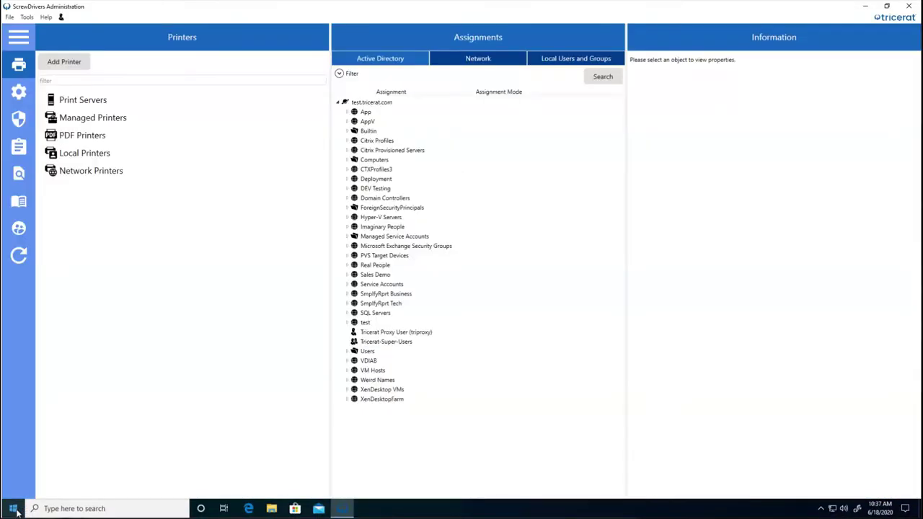
Add print server TPrintServer at tprintserver.dev.tricerat.com and import its three printers
right_click(83, 104)
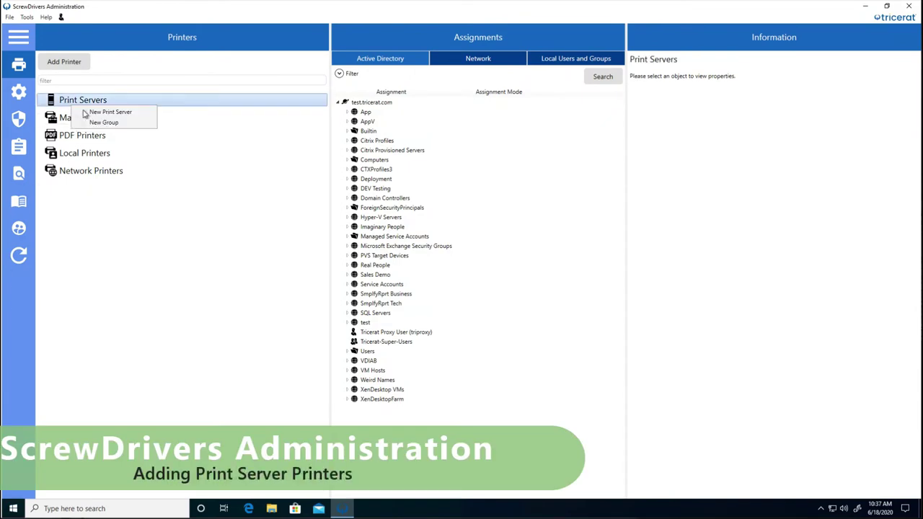
click(88, 113)
text(TPrintServer)
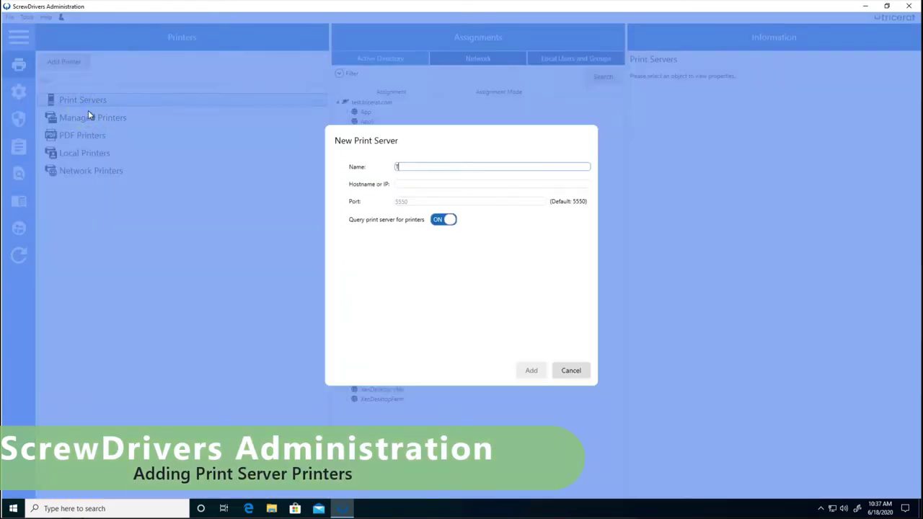
key(Tab)
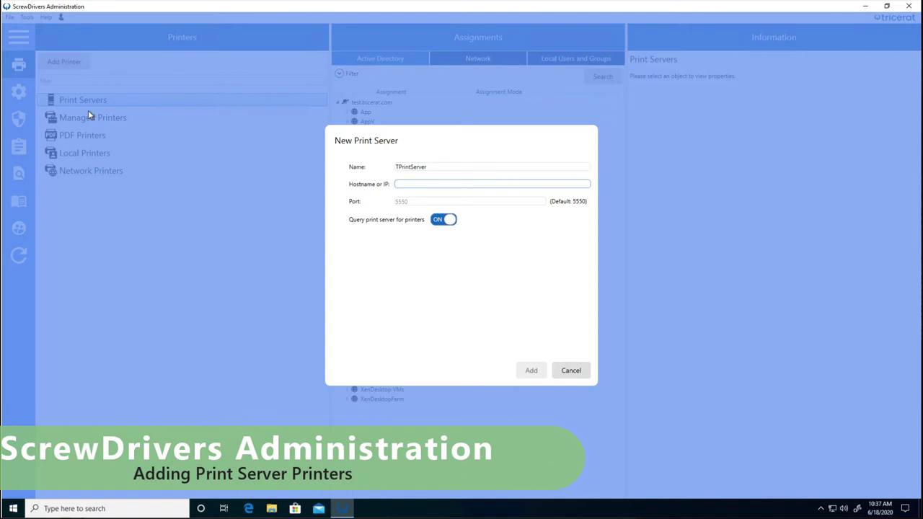
text(tprintserver.dev.tricerat.com)
key(Tab)
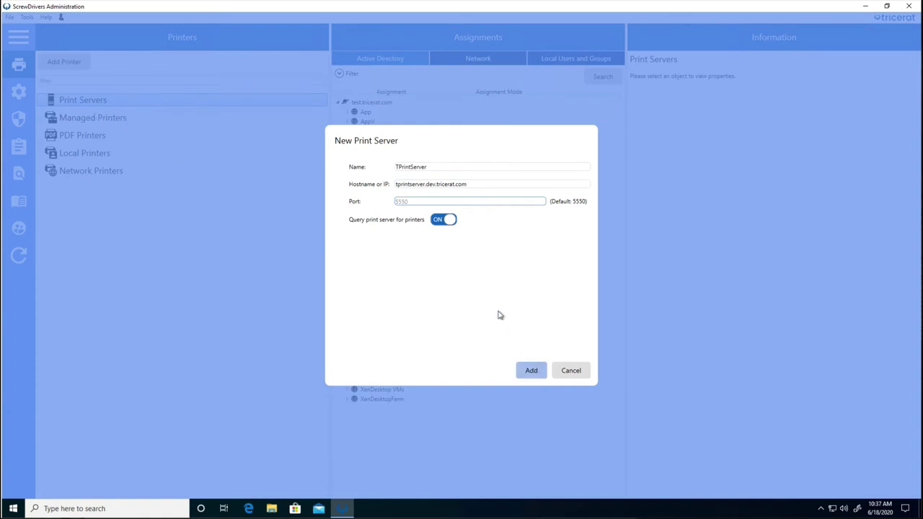
click(531, 371)
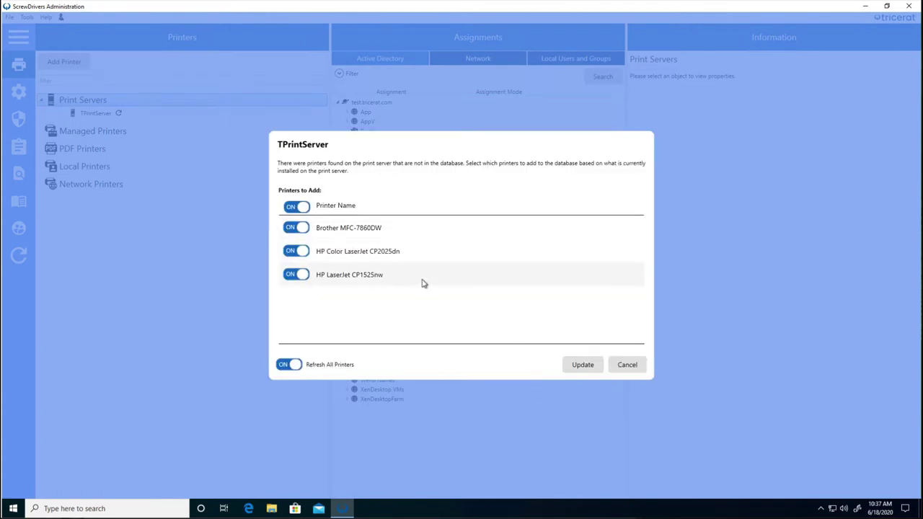
click(581, 365)
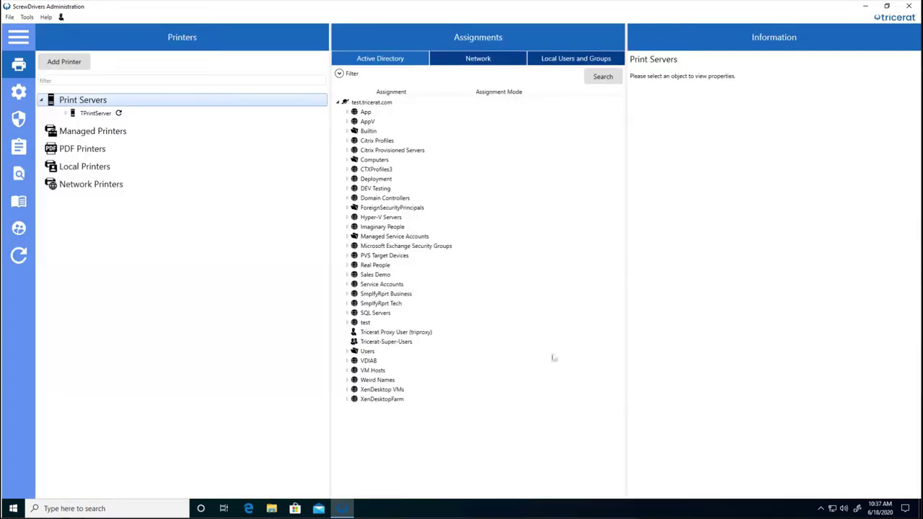
click(66, 114)
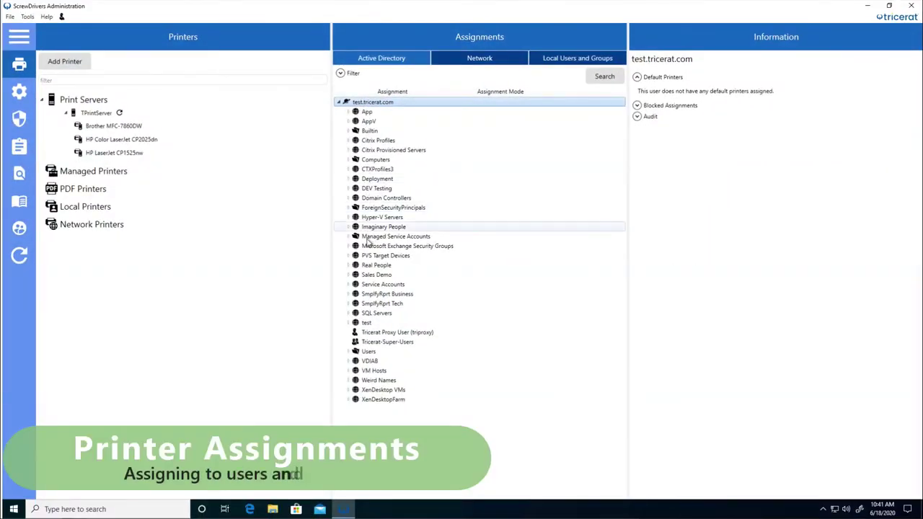
Assign the Brother MFC-7860DW to a user in the Real People group
double_click(354, 266)
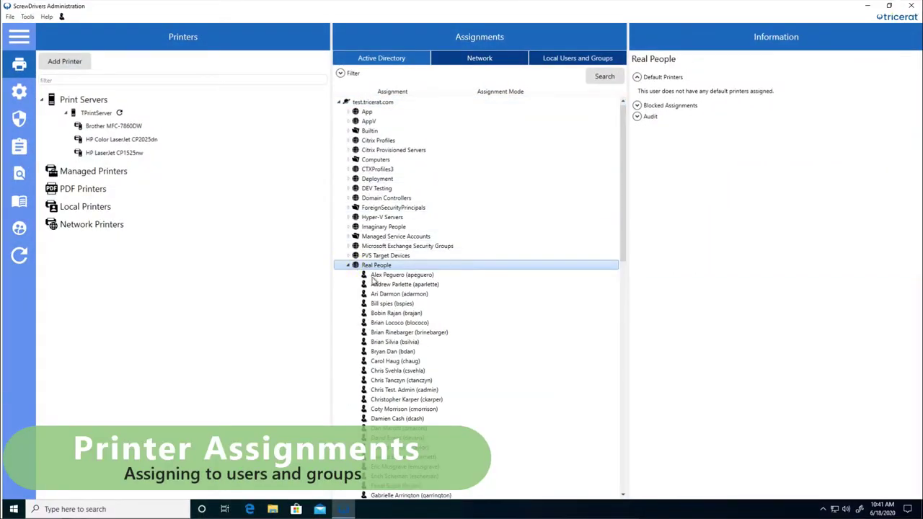
click(381, 284)
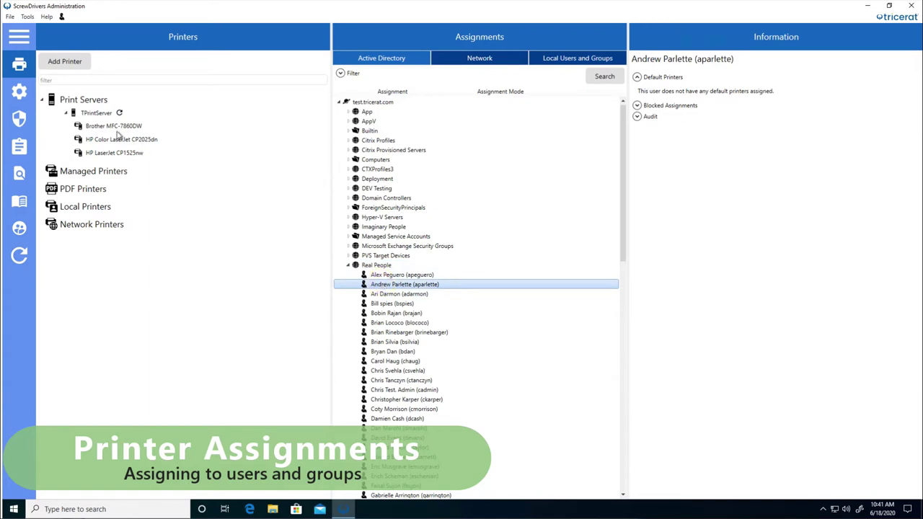
drag(113, 128, 388, 290)
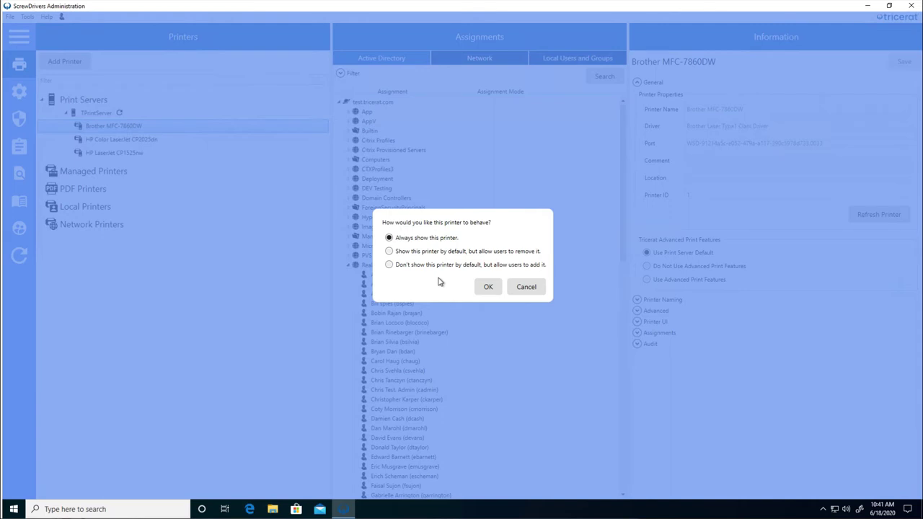
click(487, 286)
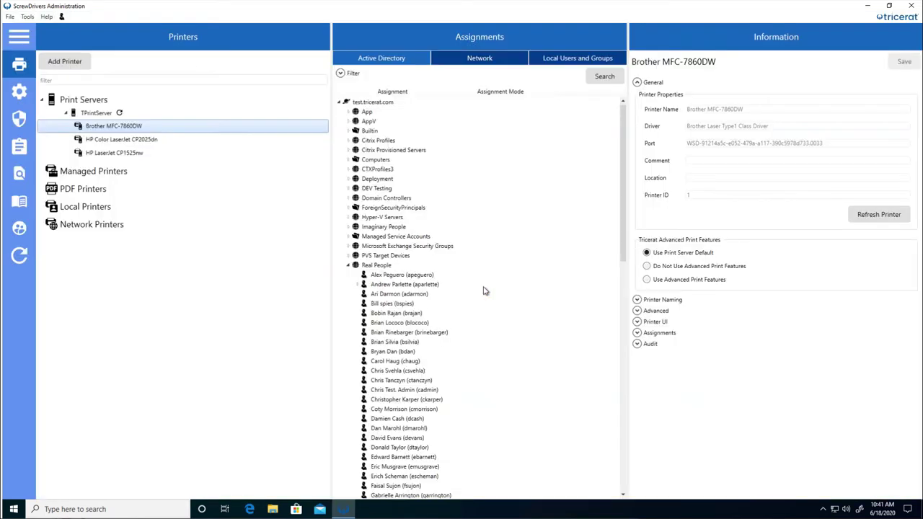
click(357, 284)
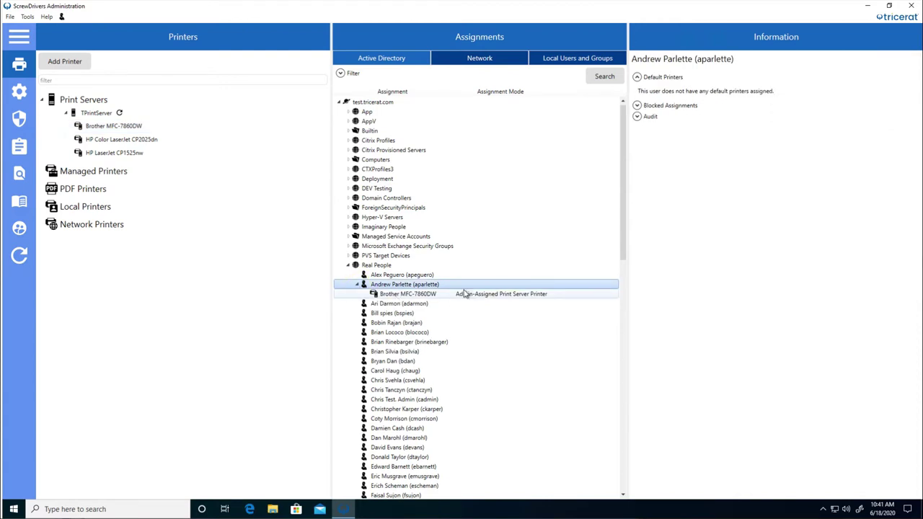
Assign HP LaserJet CP1525nw to test.tricerat.com with 'Always show this printer'
click(375, 105)
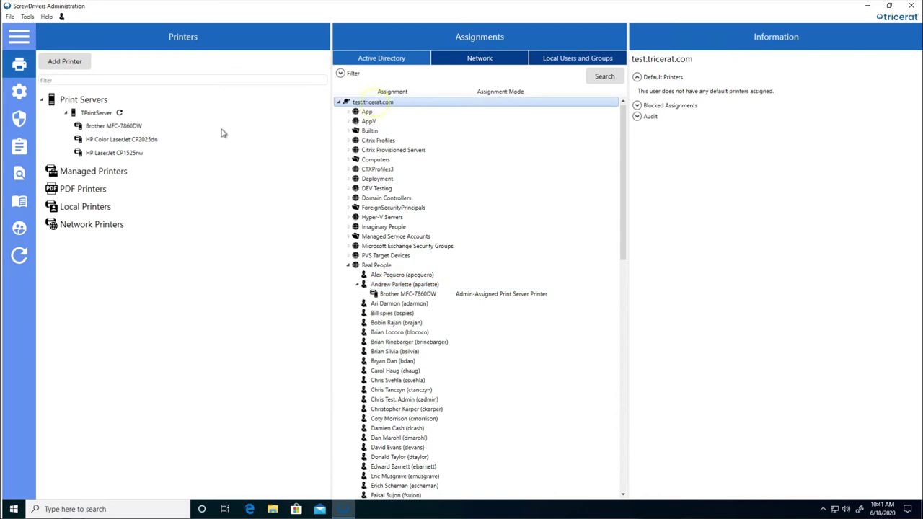
click(265, 153)
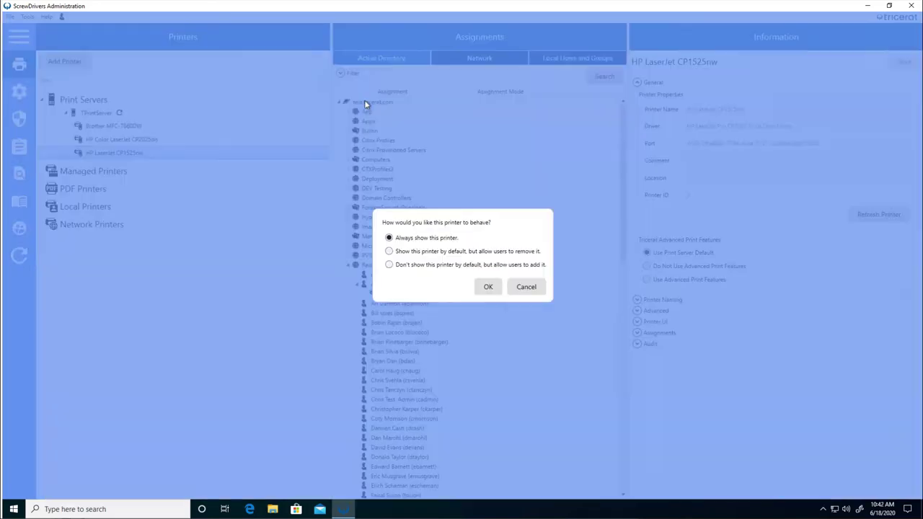
click(488, 287)
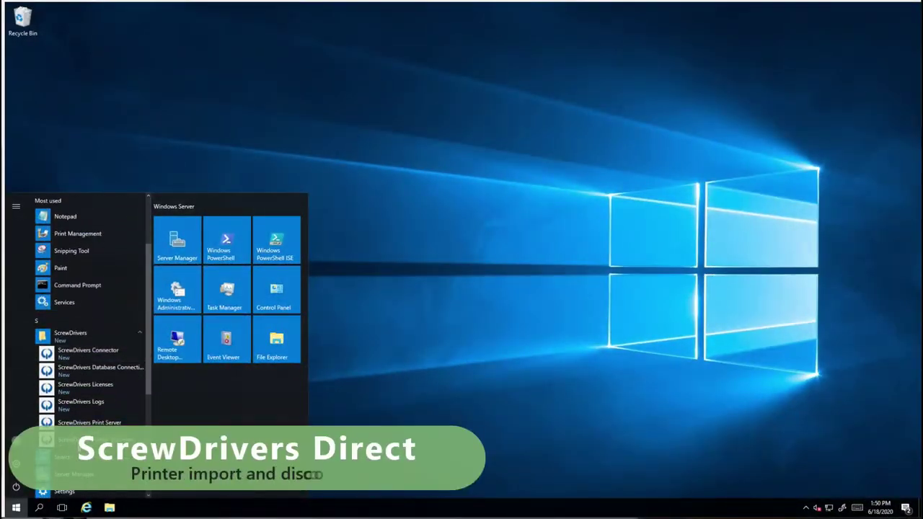
Run Printer Discovery as admin and import the HP Color LaserJet CP2025dn printer
click(79, 389)
click(388, 324)
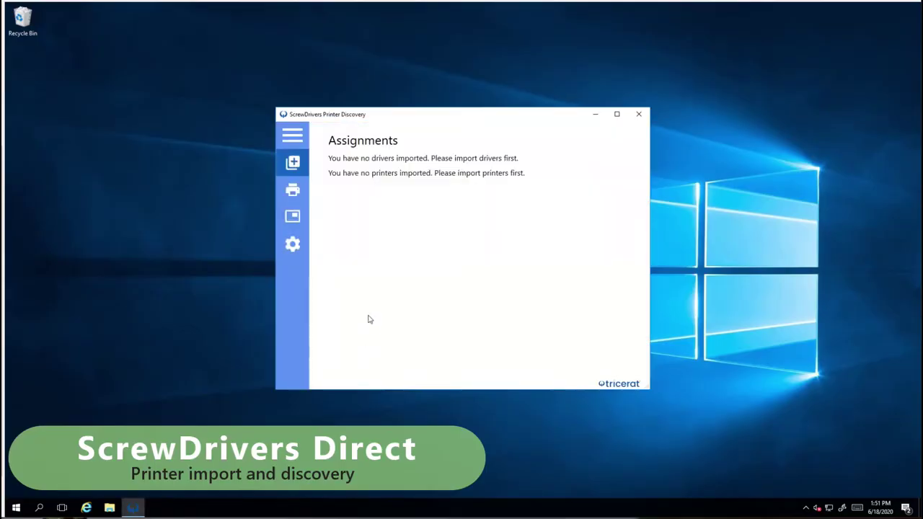
click(292, 191)
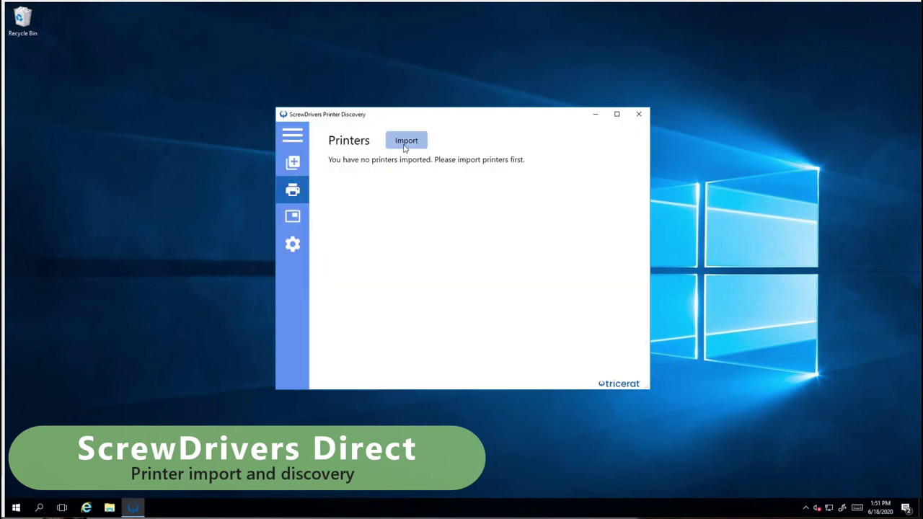
click(404, 142)
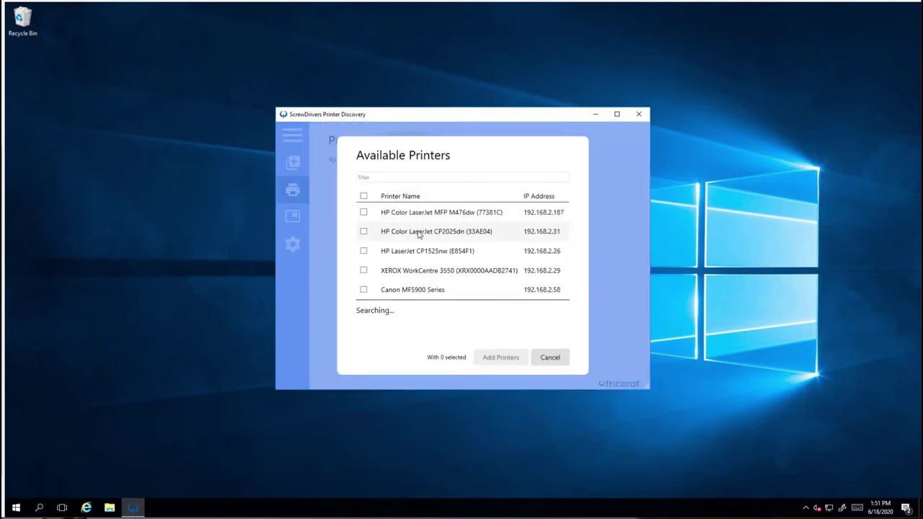
click(364, 232)
click(480, 357)
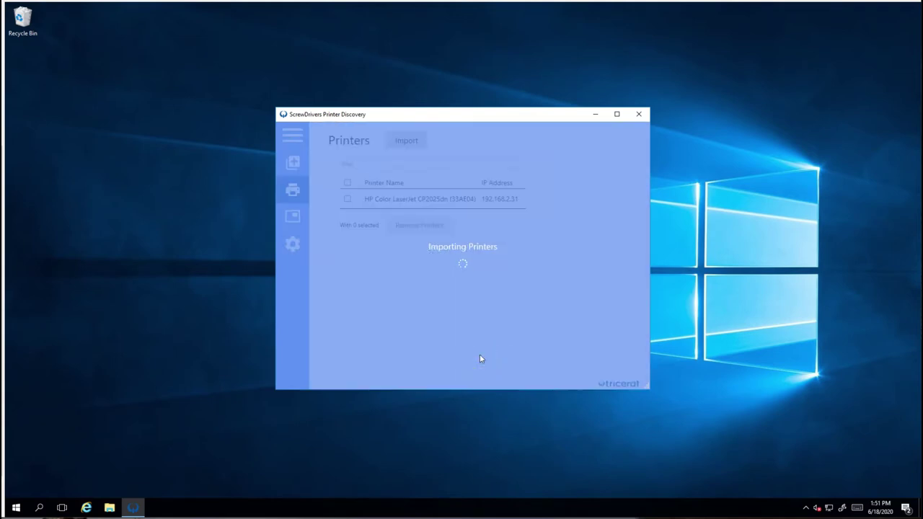
Import the HP Color LaserJet CP202X PCL6 Class Driver and the RICOH Class Driver
click(291, 217)
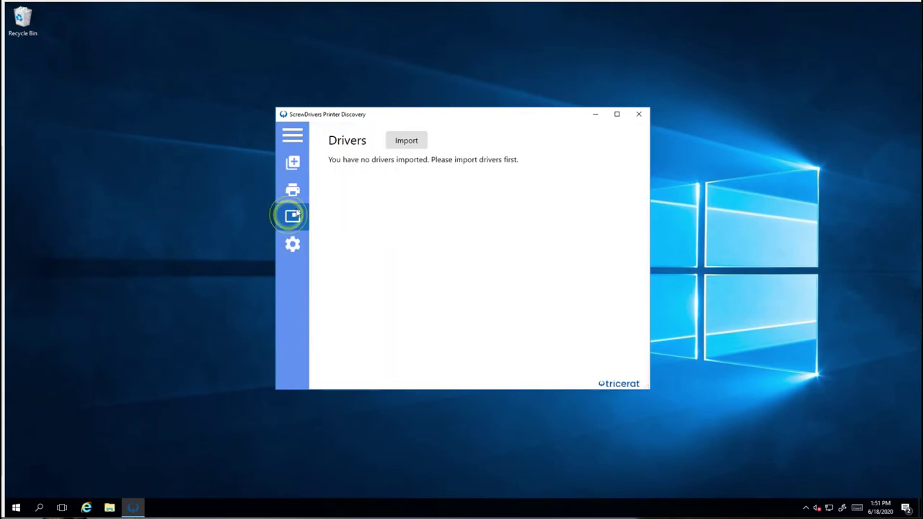
click(415, 145)
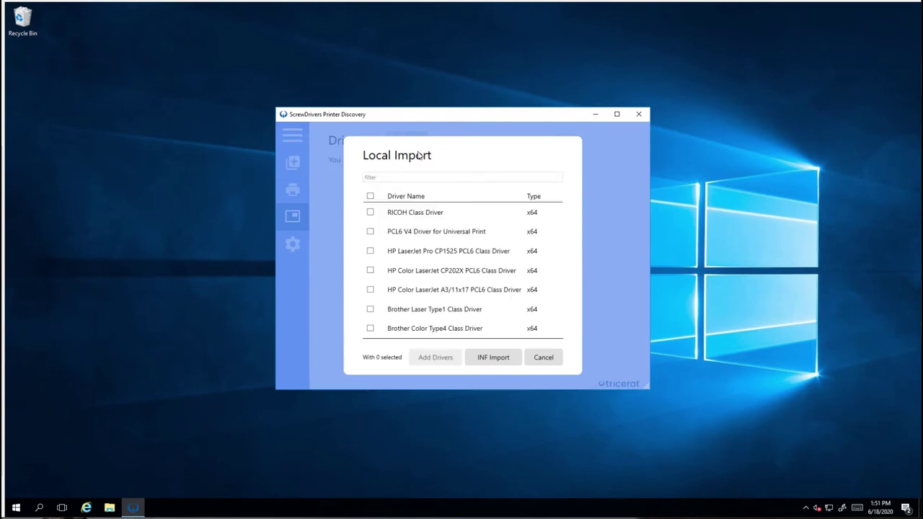
click(370, 271)
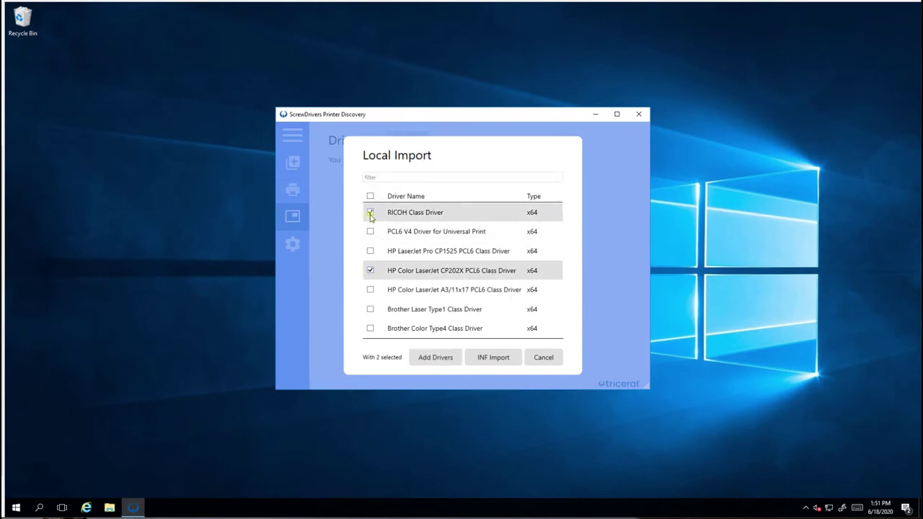
click(370, 211)
click(427, 360)
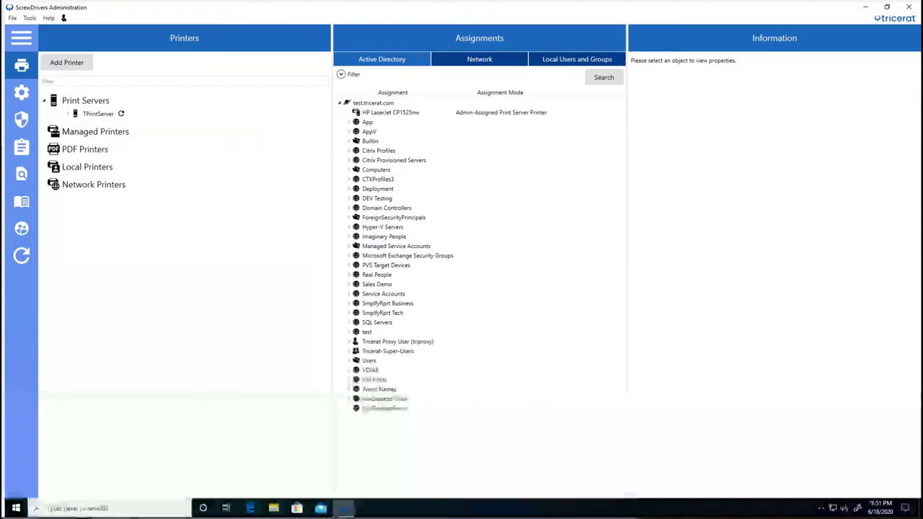
Set the CP2025dn's 64-bit driver to HP CP202X PCL6, save, and assign it to test.tricerat.com, always shown
click(22, 256)
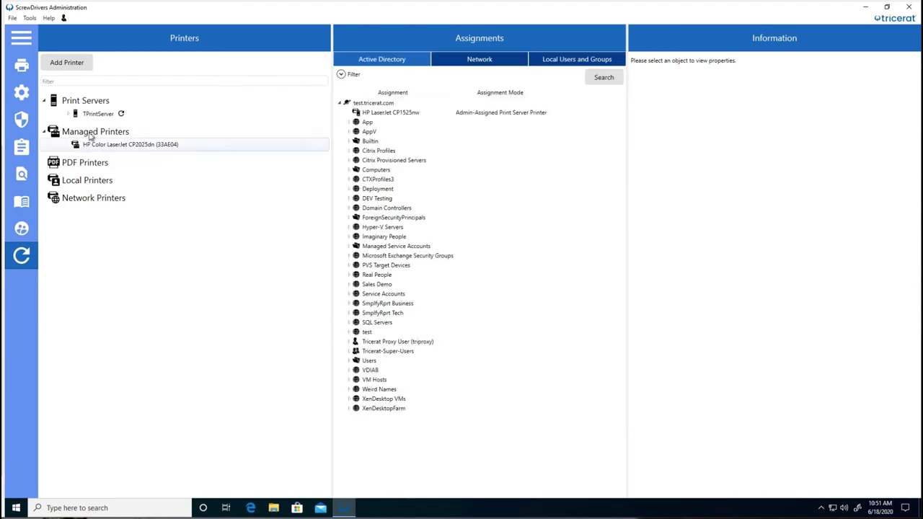
click(114, 145)
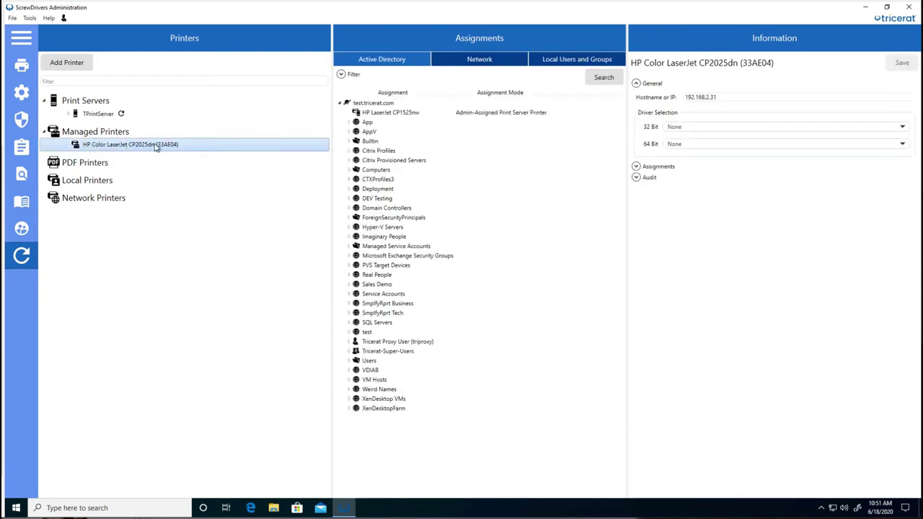
click(690, 143)
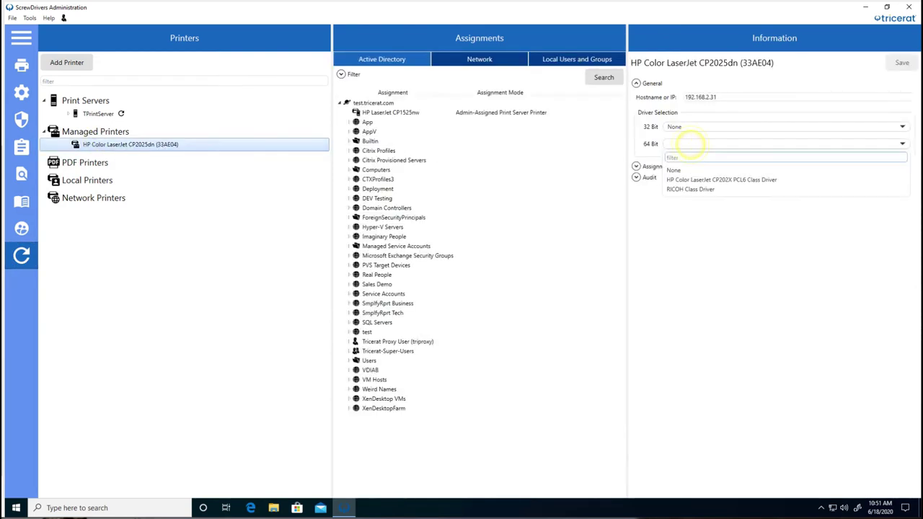
click(696, 180)
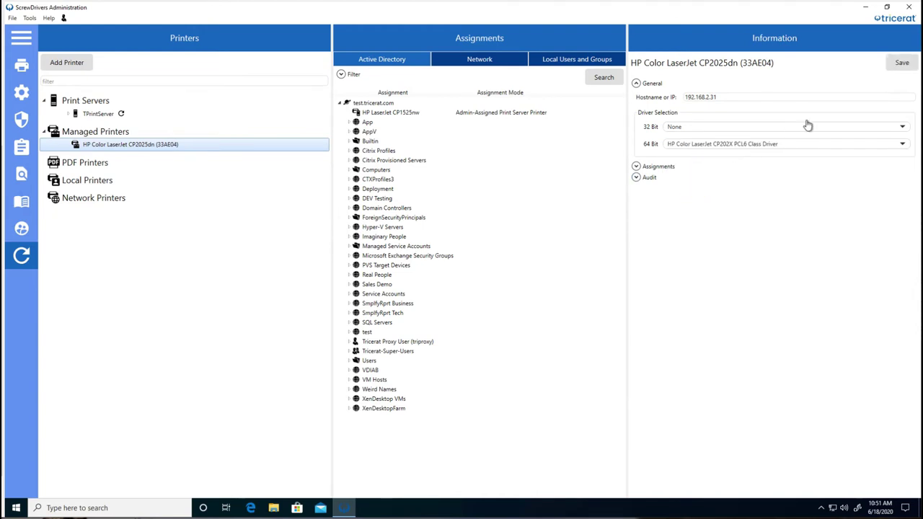
click(901, 63)
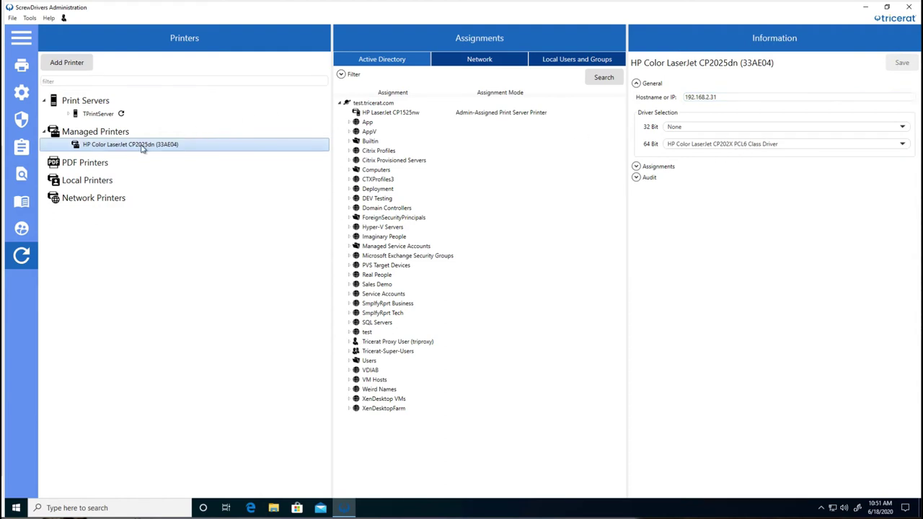
drag(142, 146, 369, 108)
click(481, 288)
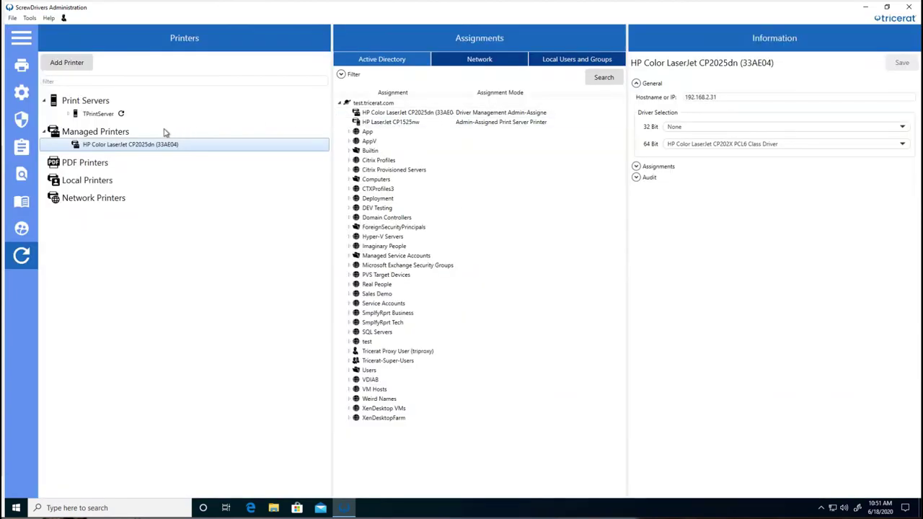
Create a new Ricoh managed printer by entering its hostname or IP address
right_click(114, 135)
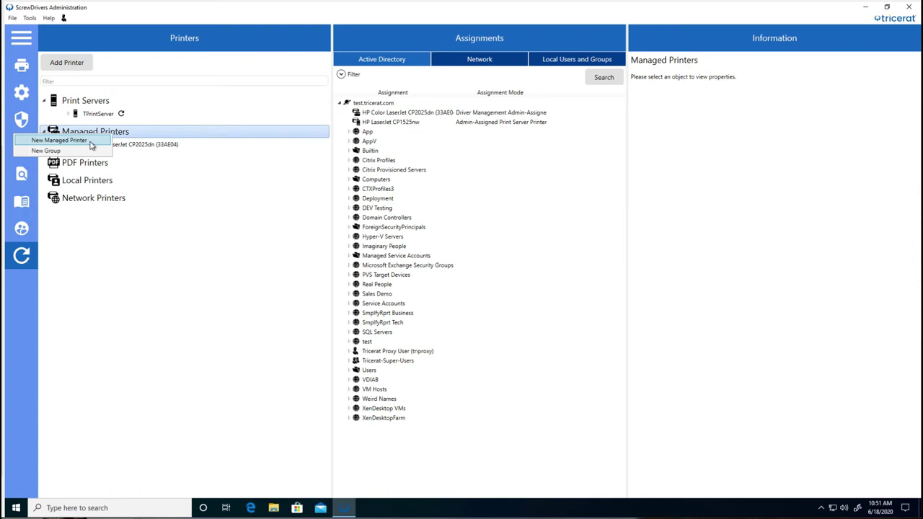
click(60, 141)
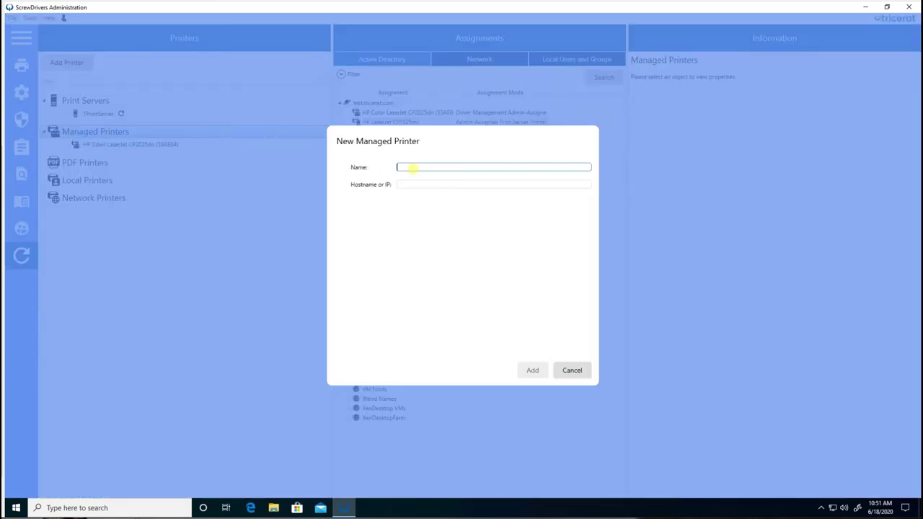
key(Tab)
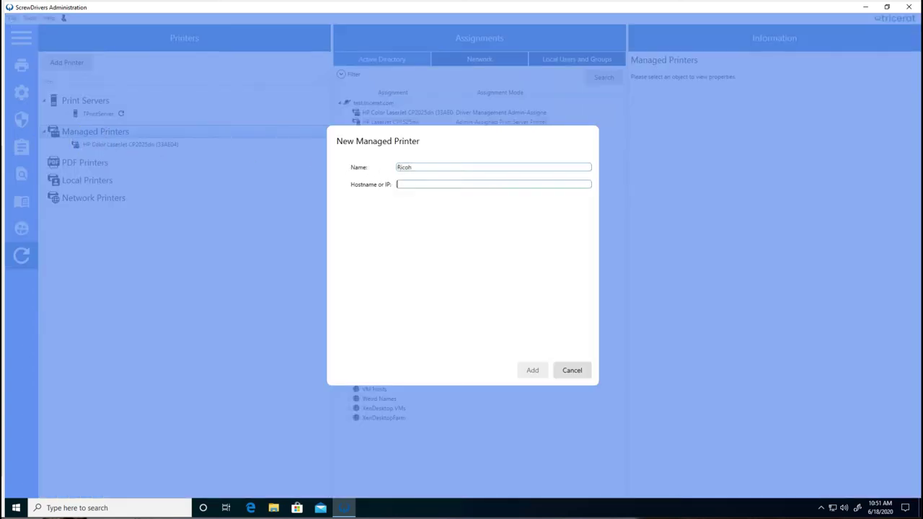
text(192.168.2.30)
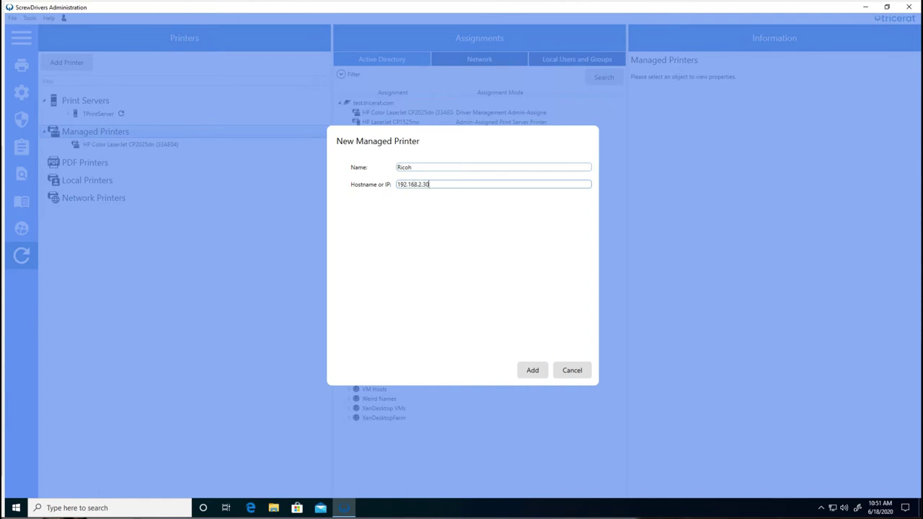
click(531, 370)
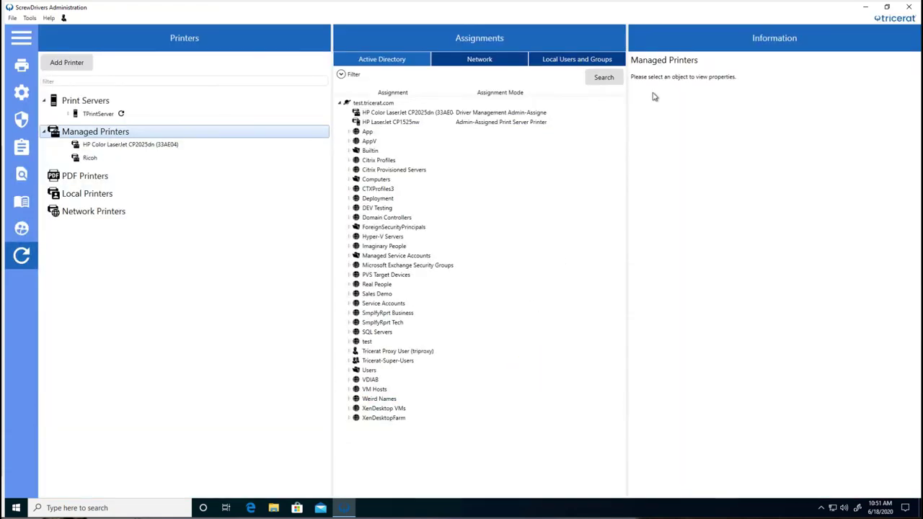
Set the Ricoh printer's 64-bit driver to RICOH Class Driver and save
click(106, 159)
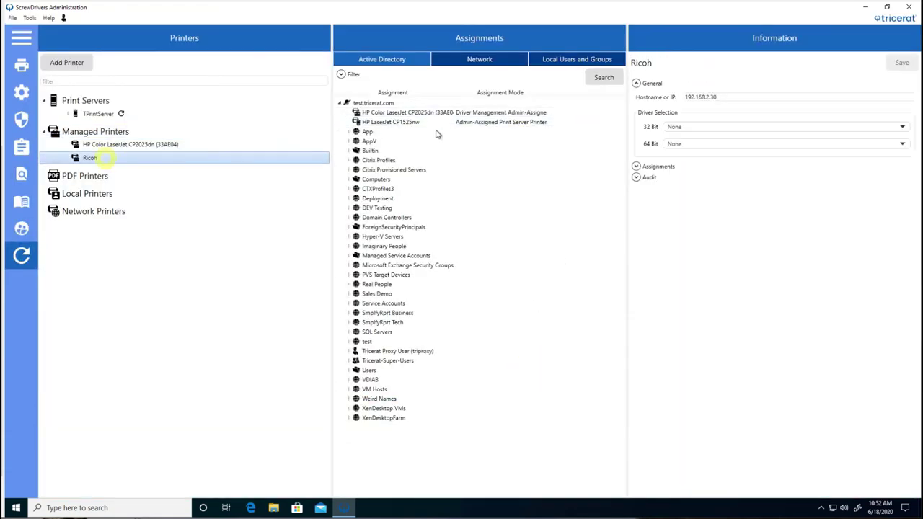
click(682, 144)
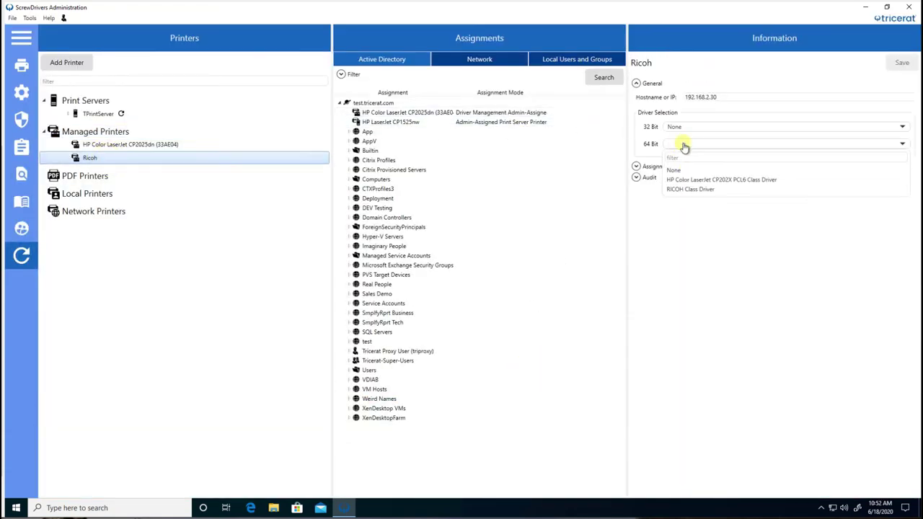
click(684, 191)
click(901, 63)
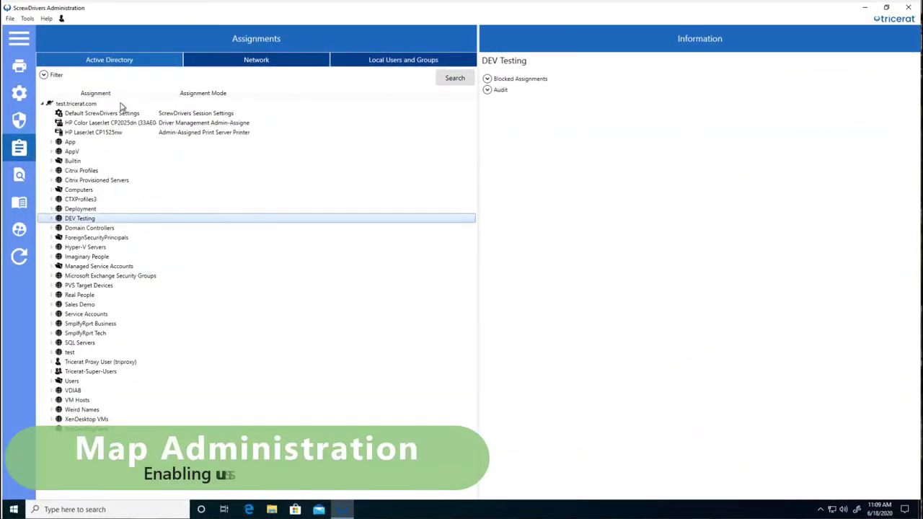
Add a map from the Downloads image Office-Floor-Plan, tagged first and floor
click(182, 135)
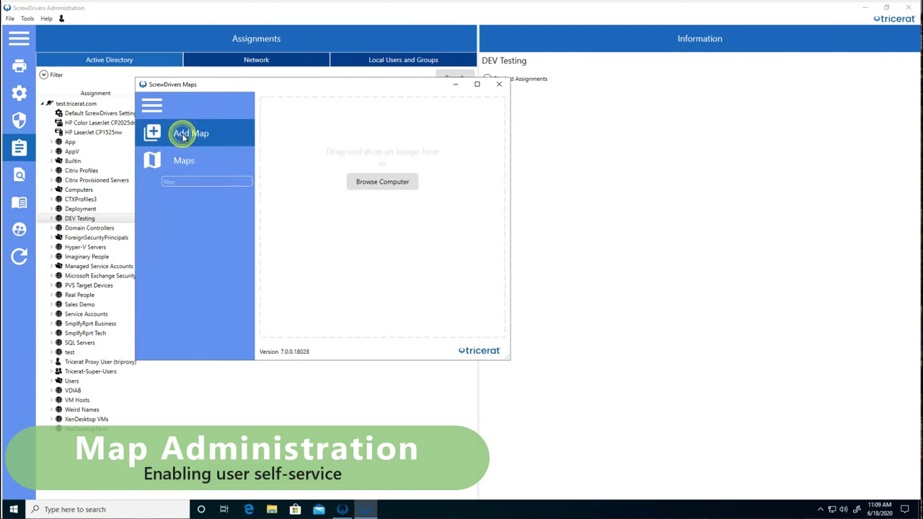
click(354, 181)
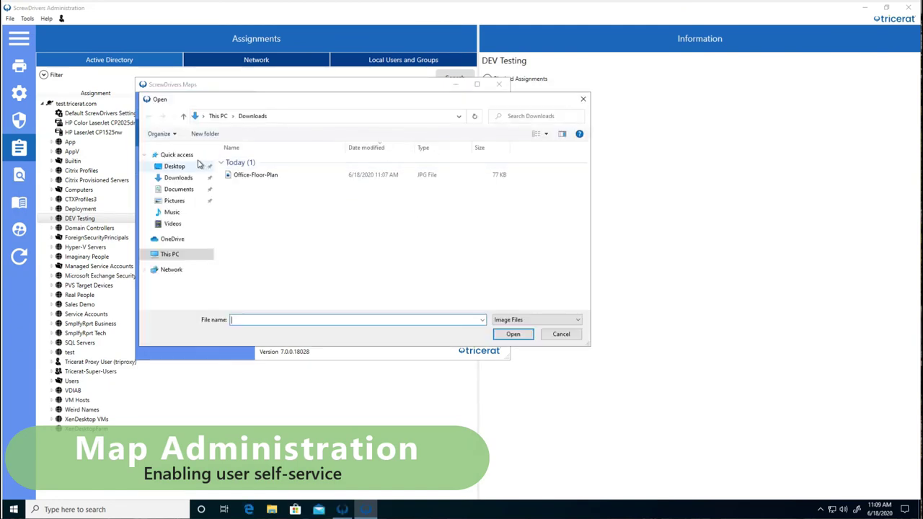
click(180, 178)
click(255, 176)
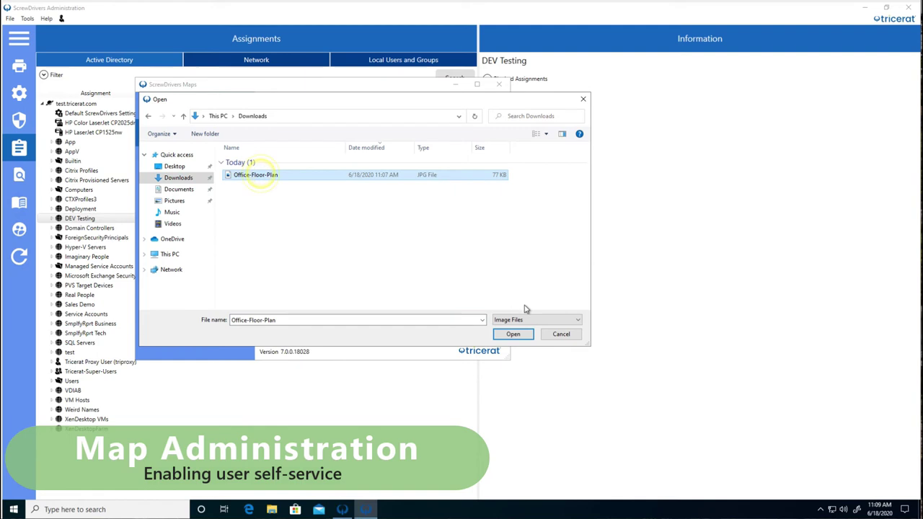
click(512, 334)
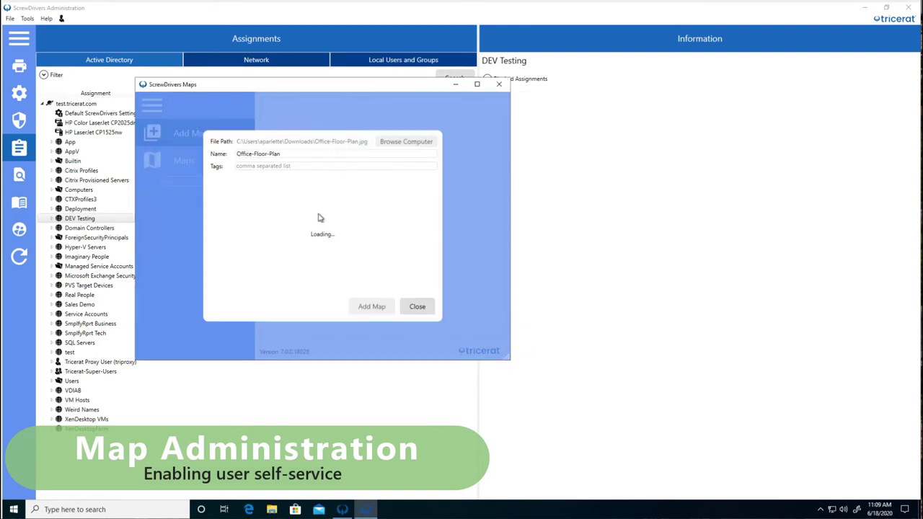
click(298, 166)
text(first, floor)
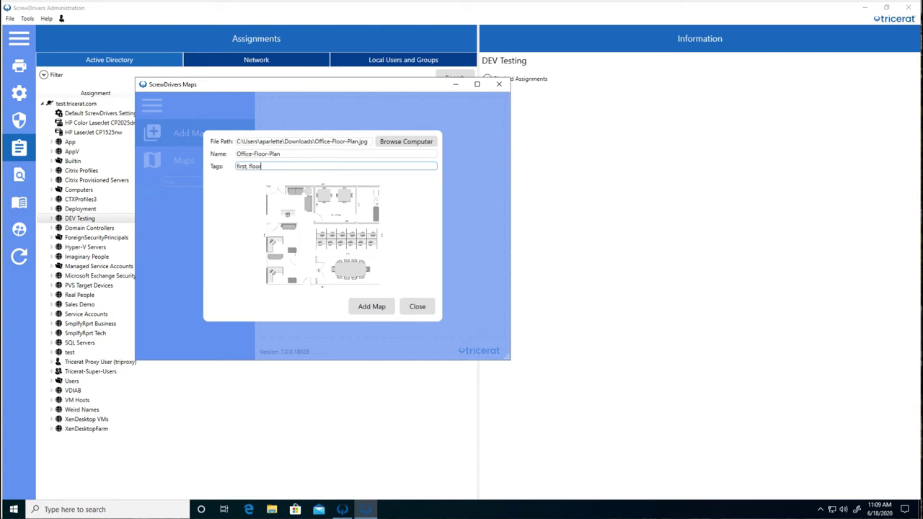
click(372, 307)
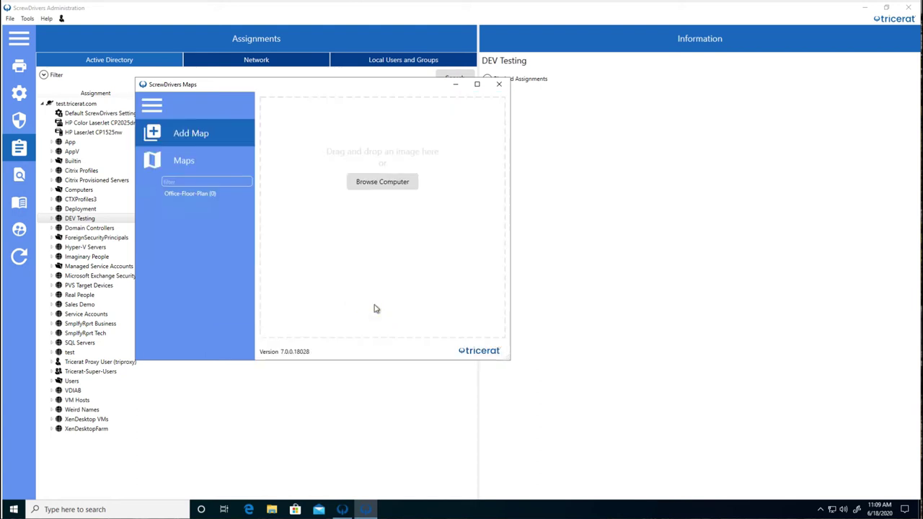
Open the Office-Floor-Plan map, enlarge the window and fit the plan to the pane
click(186, 194)
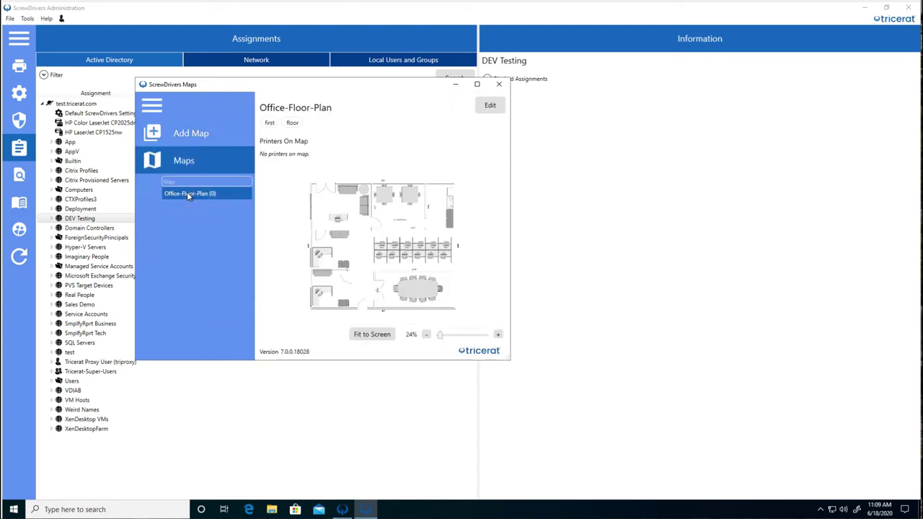
drag(510, 359, 833, 472)
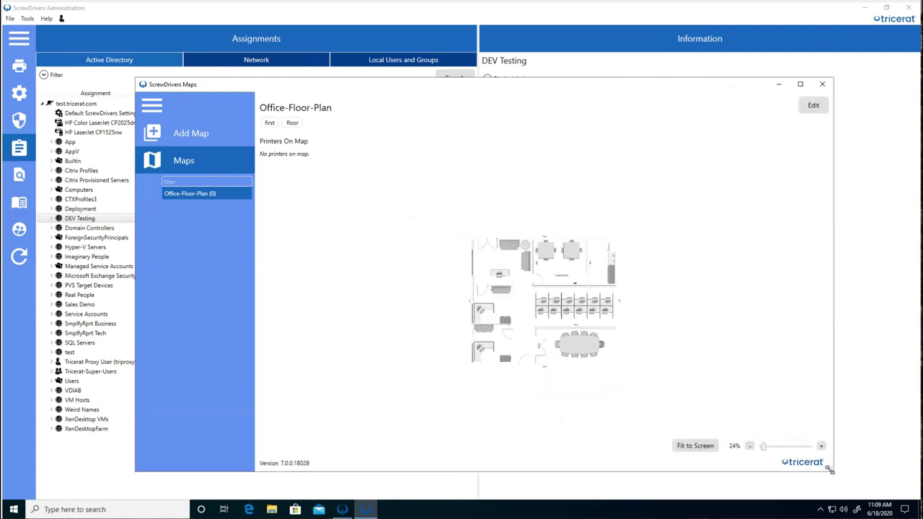
click(685, 445)
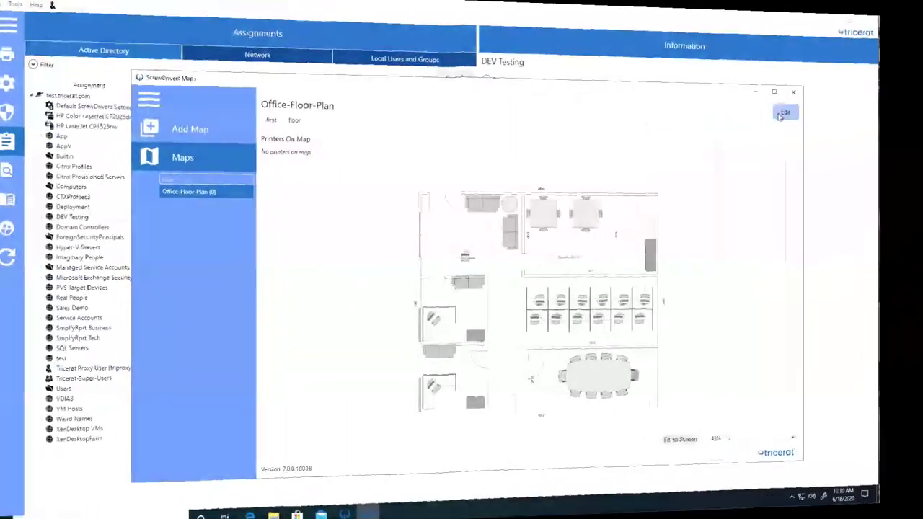
click(782, 113)
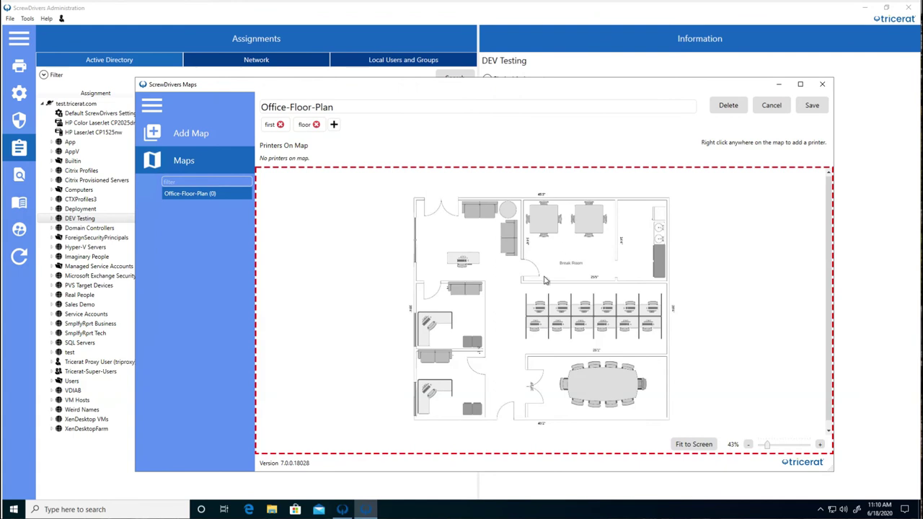
Place Ricoh at the conference table, HP CP1525nw at the desks, Brother MFC-7860DW in the Break Room; save
right_click(604, 387)
click(428, 258)
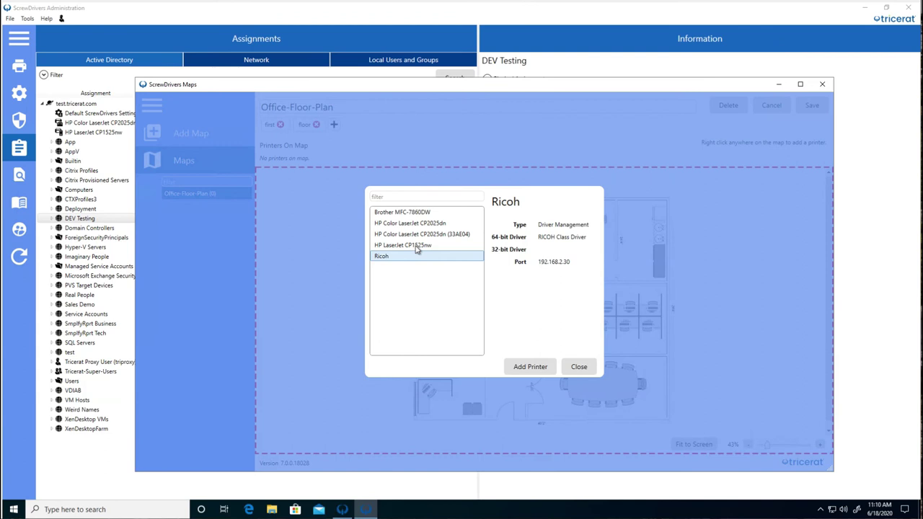
click(543, 369)
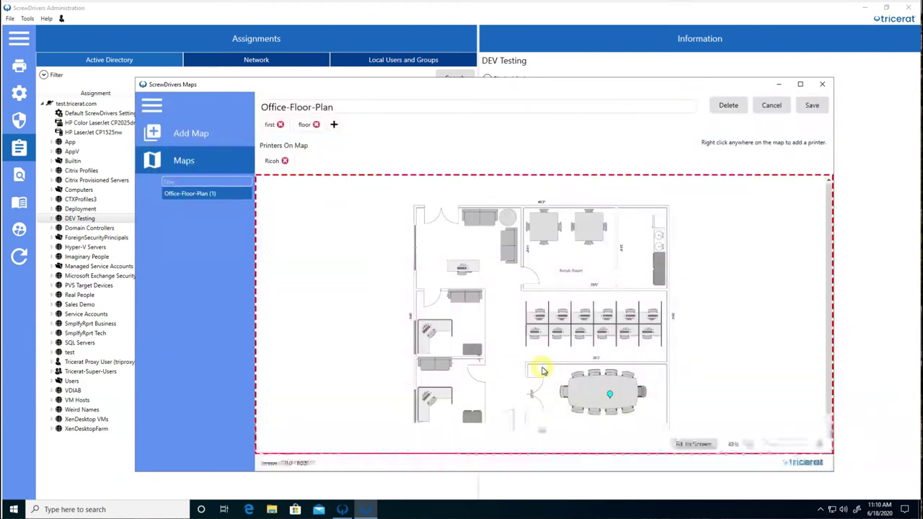
right_click(529, 320)
click(415, 245)
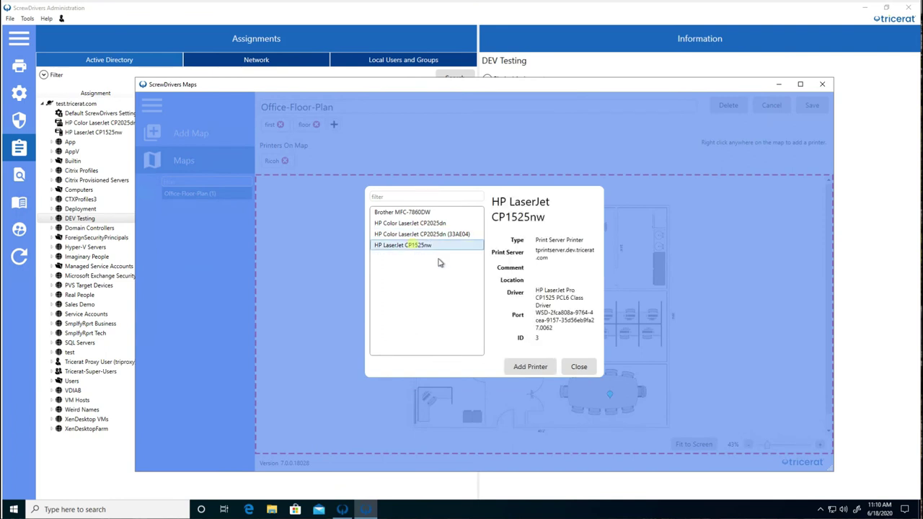
click(530, 369)
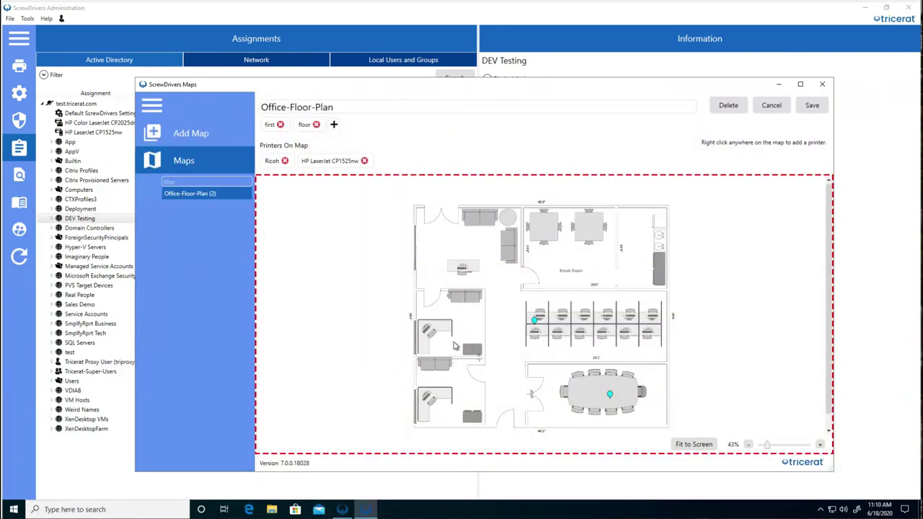
right_click(537, 225)
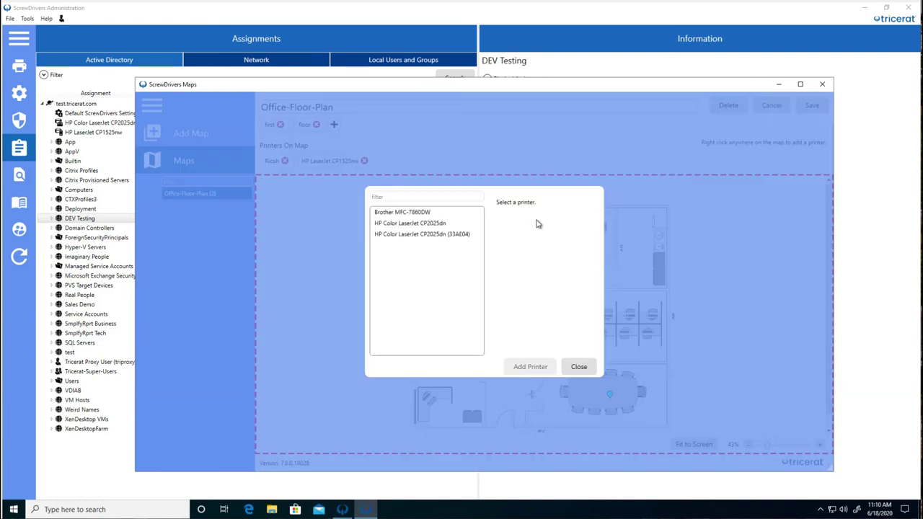
click(419, 211)
click(520, 367)
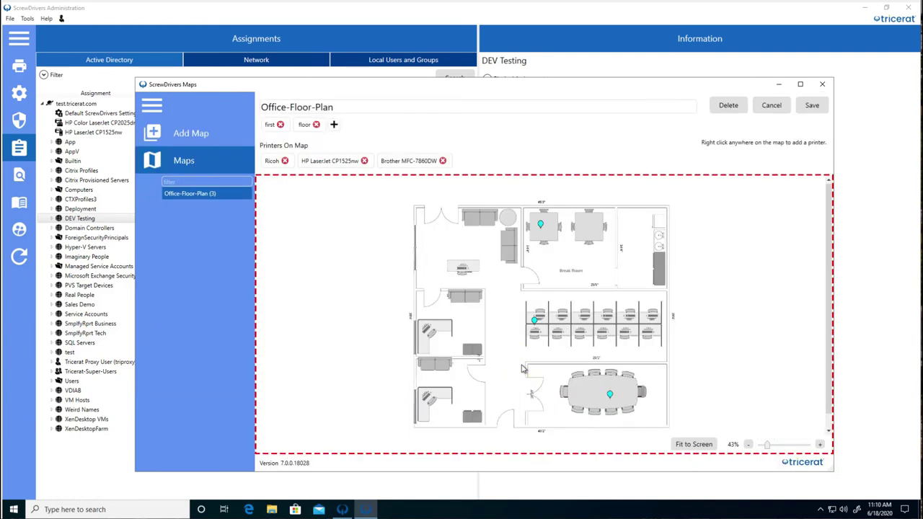
click(811, 106)
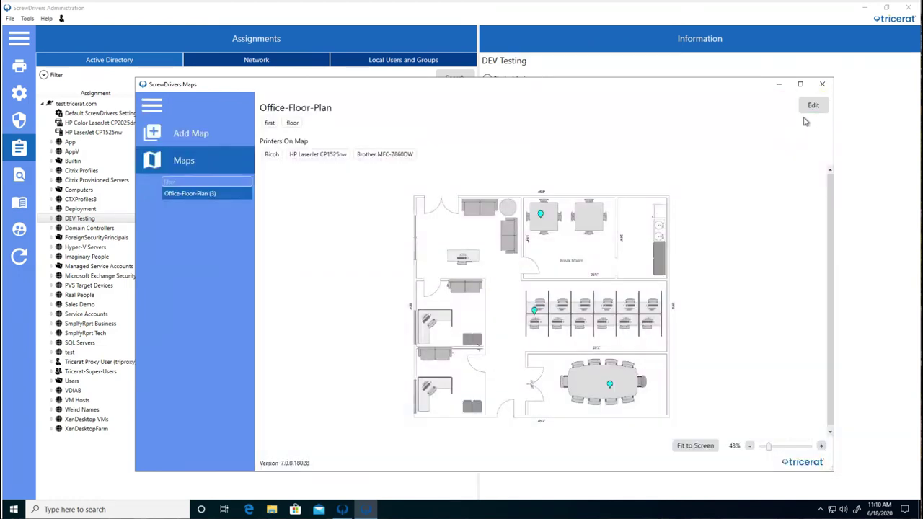
Assign Brother MFC-7860DW to test.tricerat.com, hidden by default but users may add it
click(826, 85)
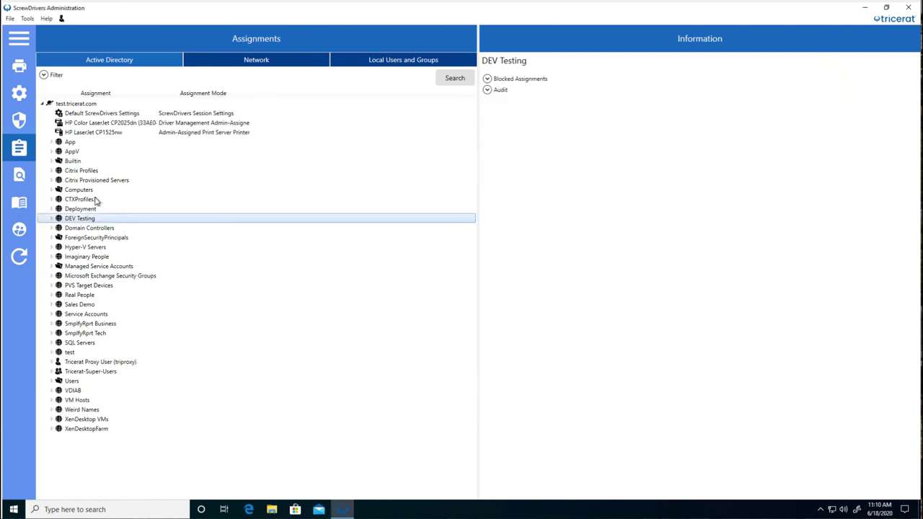
click(21, 67)
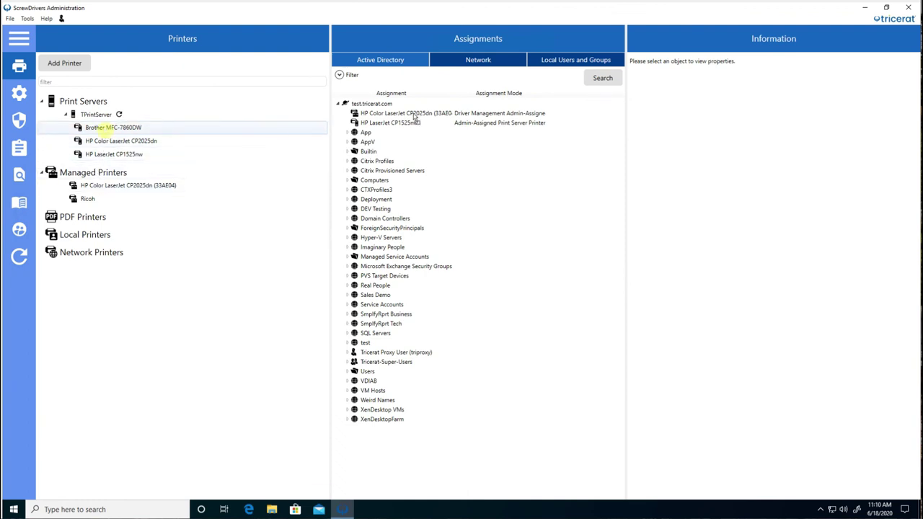
click(107, 128)
drag(383, 106, 381, 104)
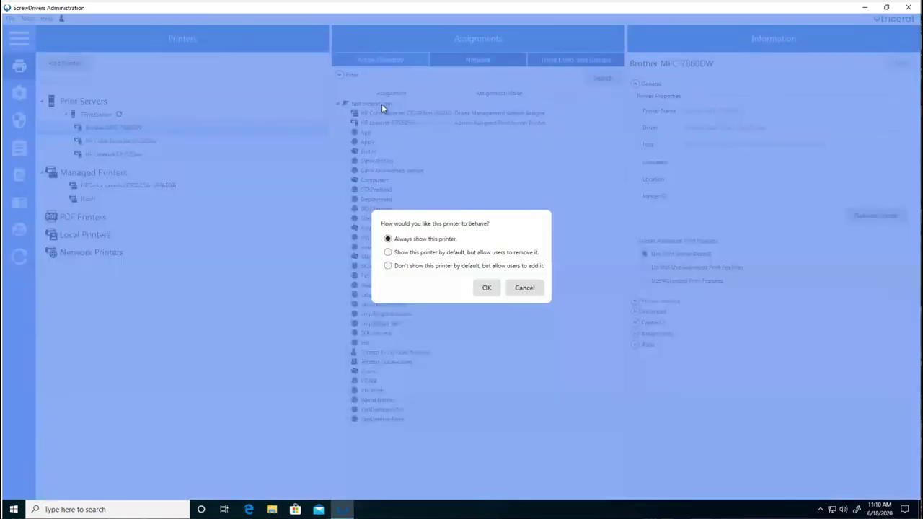
click(415, 266)
click(485, 288)
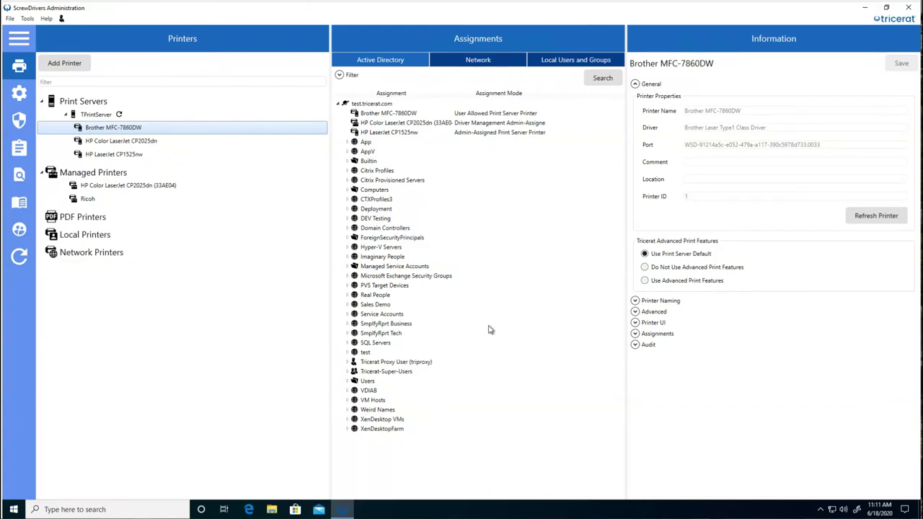